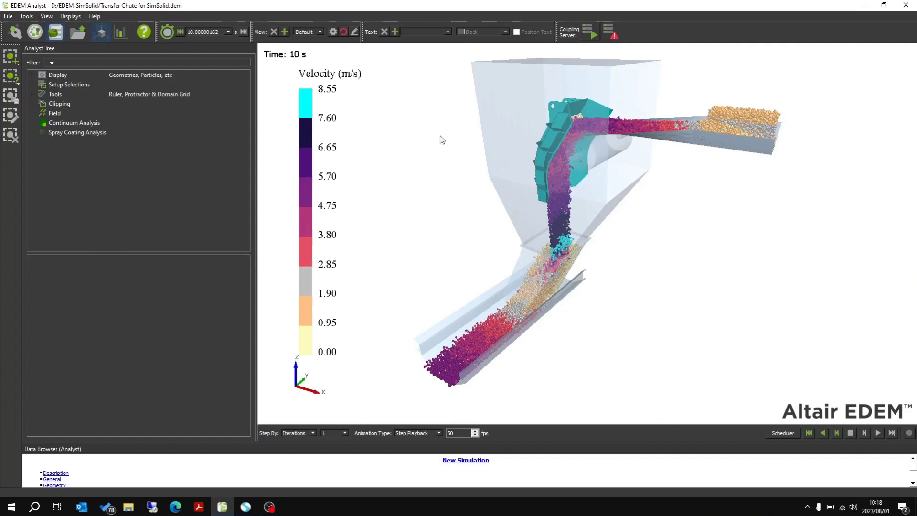
# Export the Deflector Plate's time-averaged contact forces as SimSolid data to EDEM_CF_SimSolid_1.csv in the EDEM-SimSolid folder
pyautogui.click(8, 17)
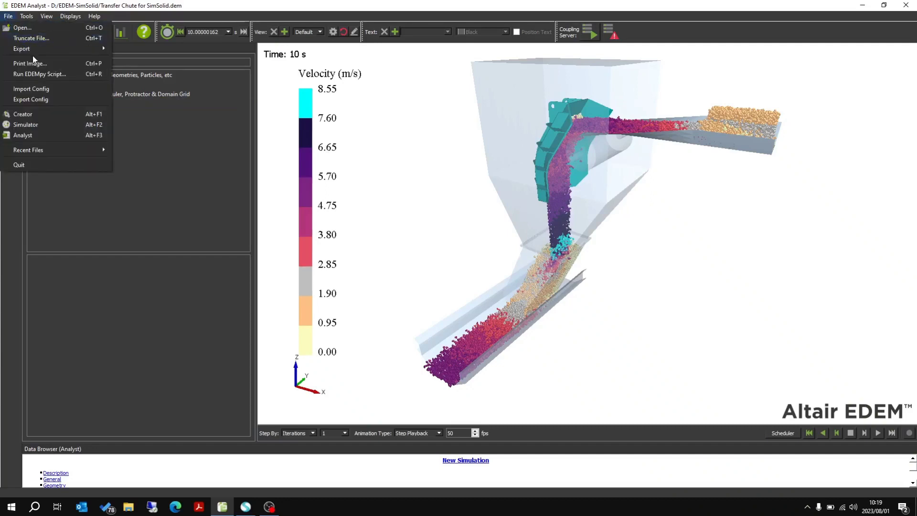
pyautogui.moveTo(34, 50)
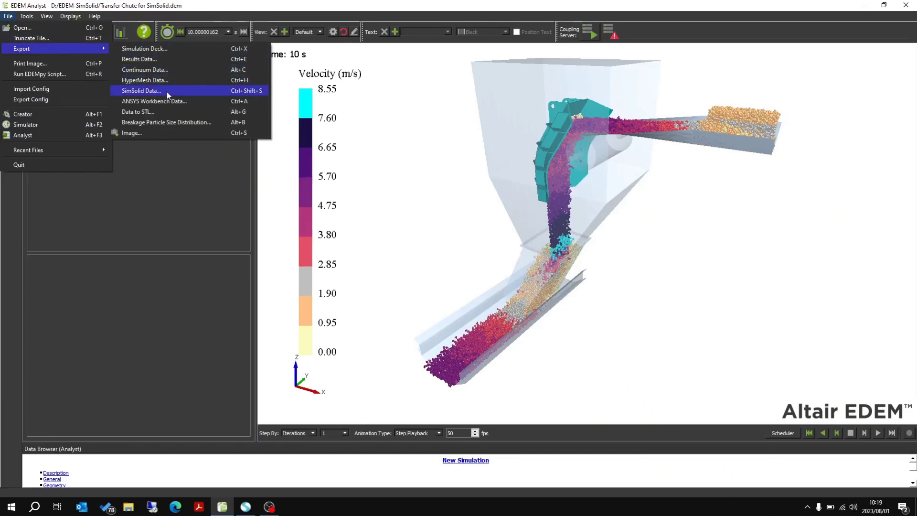
pyautogui.click(142, 91)
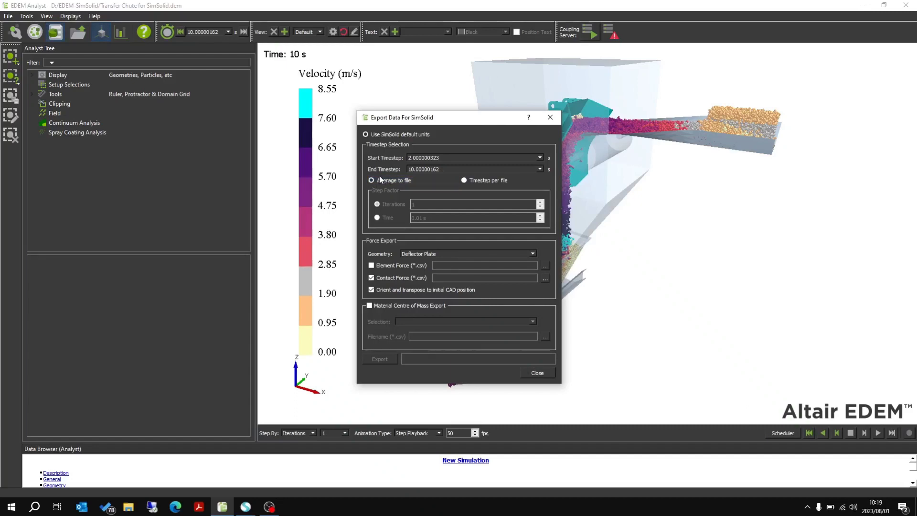
pyautogui.click(545, 280)
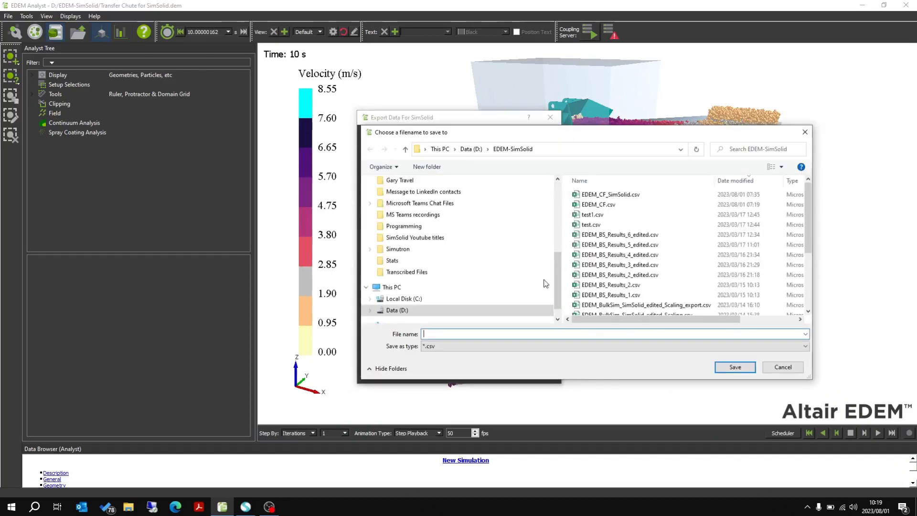
pyautogui.click(590, 196)
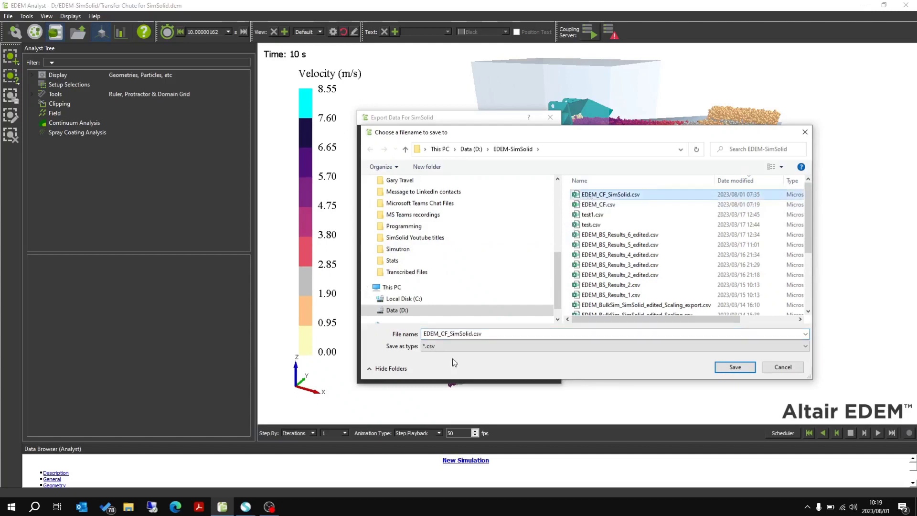
pyautogui.click(471, 334)
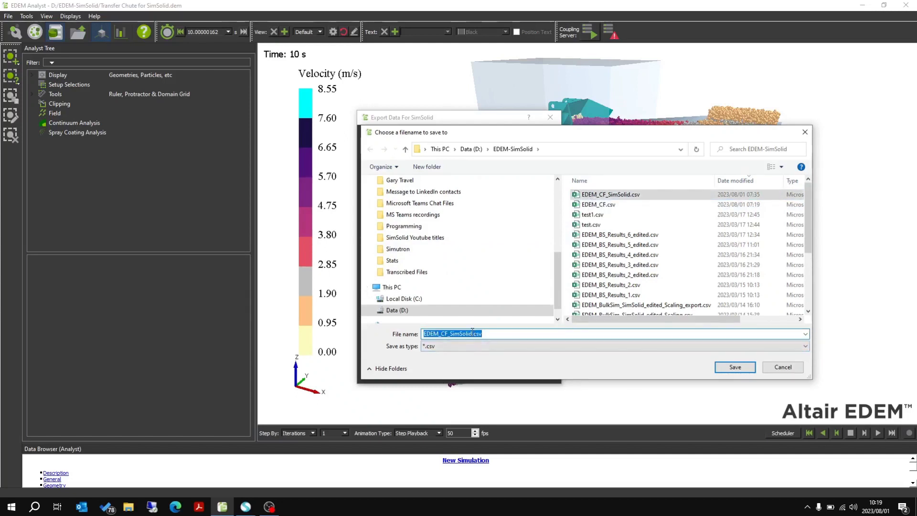
pyautogui.click(477, 334)
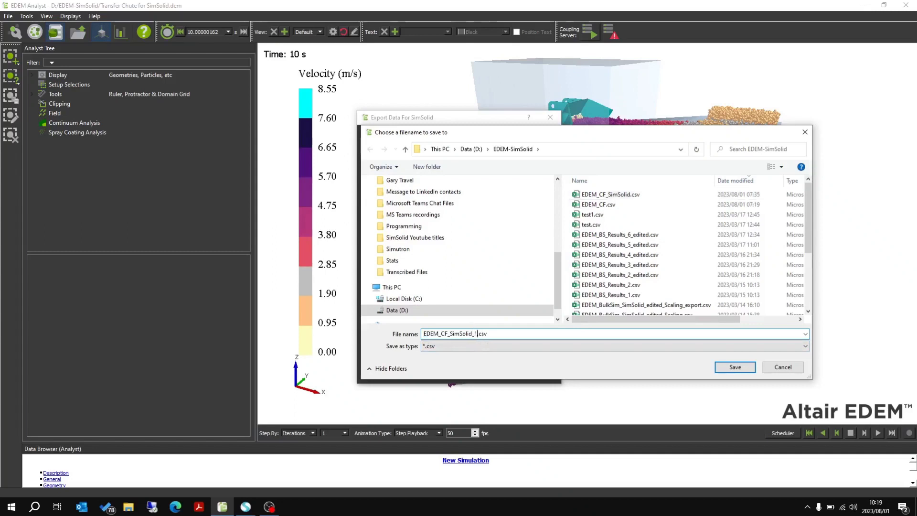
pyautogui.click(747, 368)
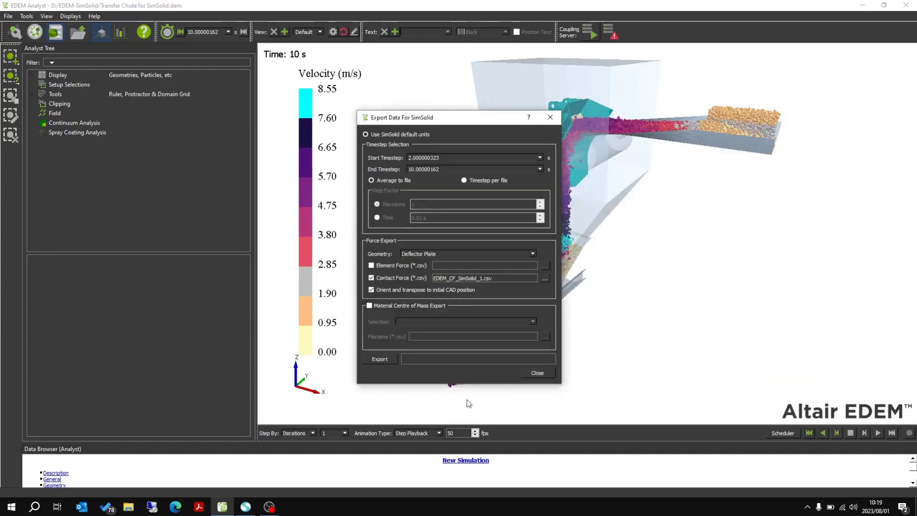
pyautogui.click(388, 359)
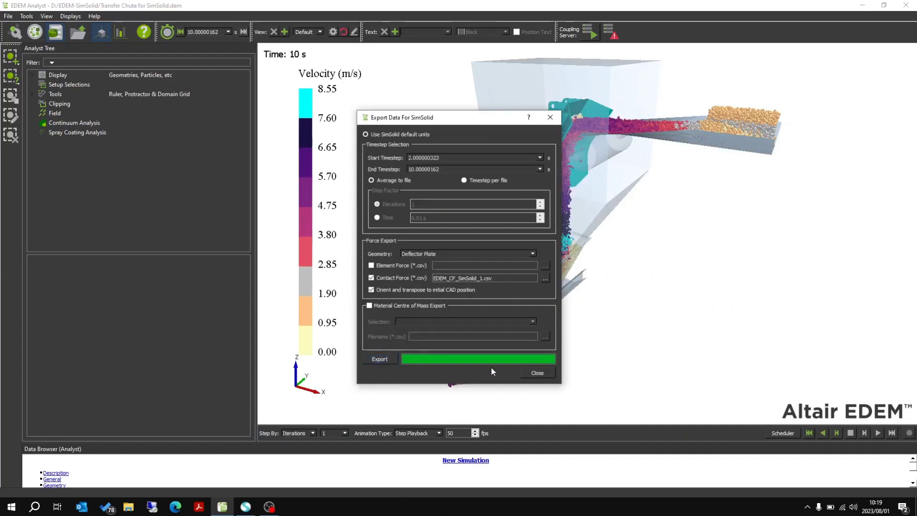
pyautogui.click(542, 373)
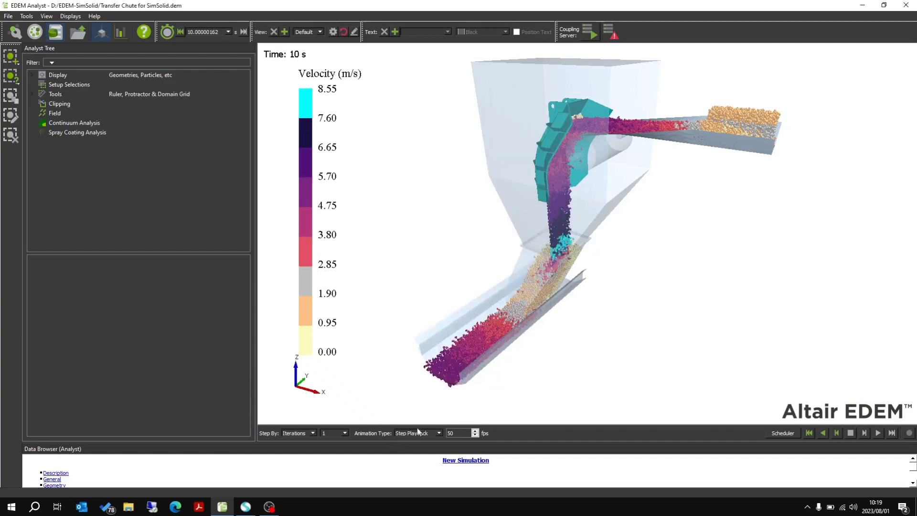
# Switch to SimSolid, dismiss the licence notice and create a new project from the STEP geometry file Deflector plate.step
pyautogui.moveTo(270, 507)
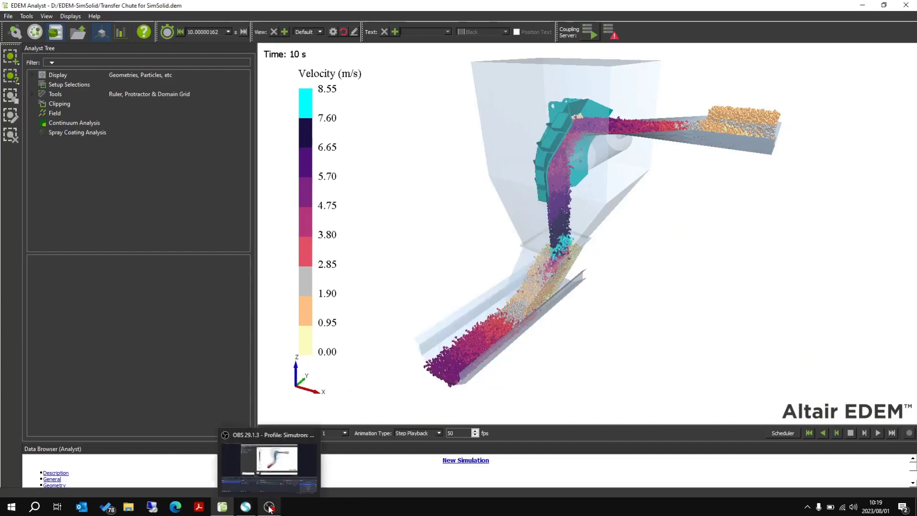
pyautogui.click(245, 507)
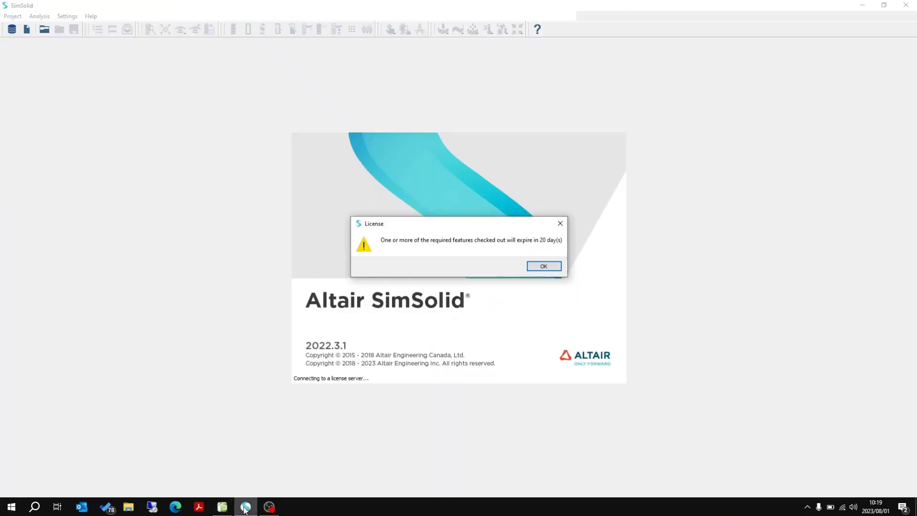
pyautogui.click(532, 267)
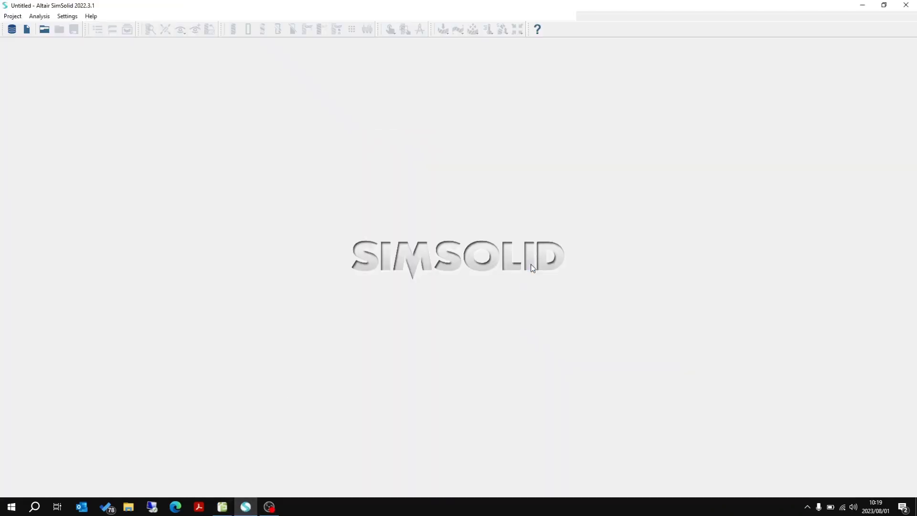
pyautogui.click(27, 30)
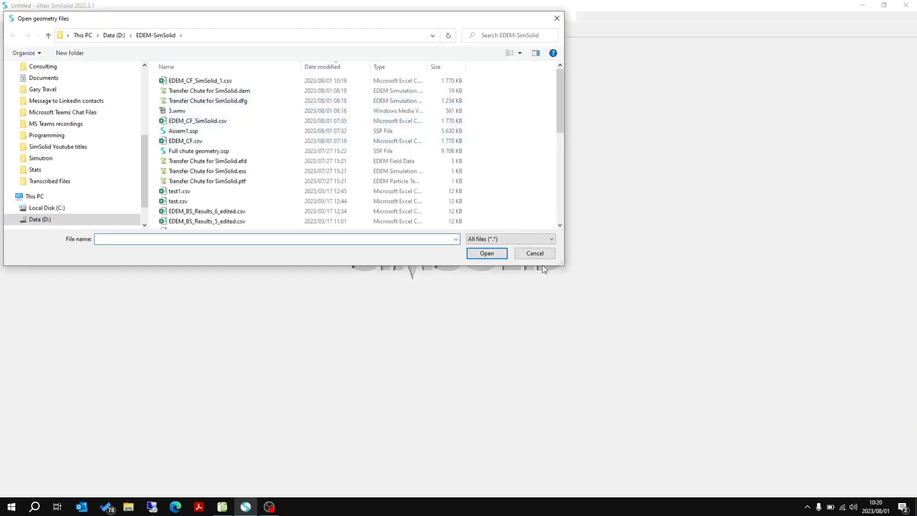
pyautogui.click(535, 238)
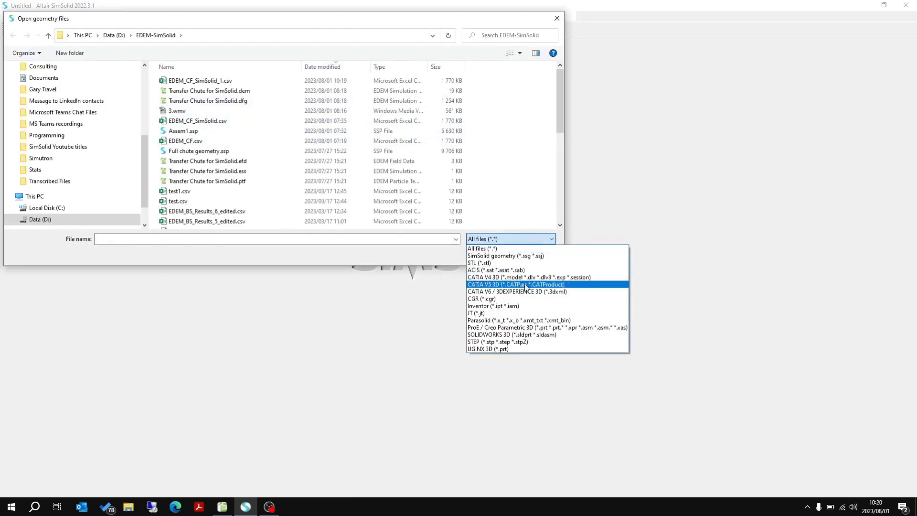
pyautogui.click(510, 342)
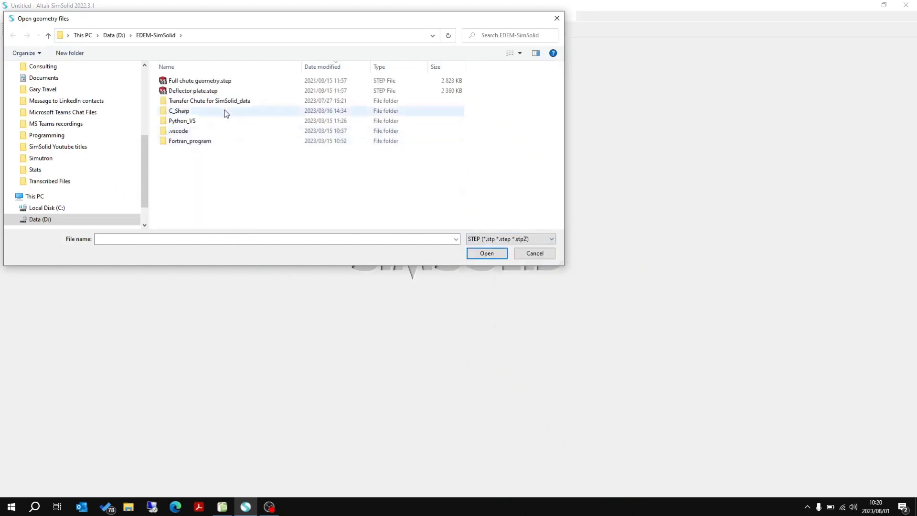
pyautogui.click(194, 91)
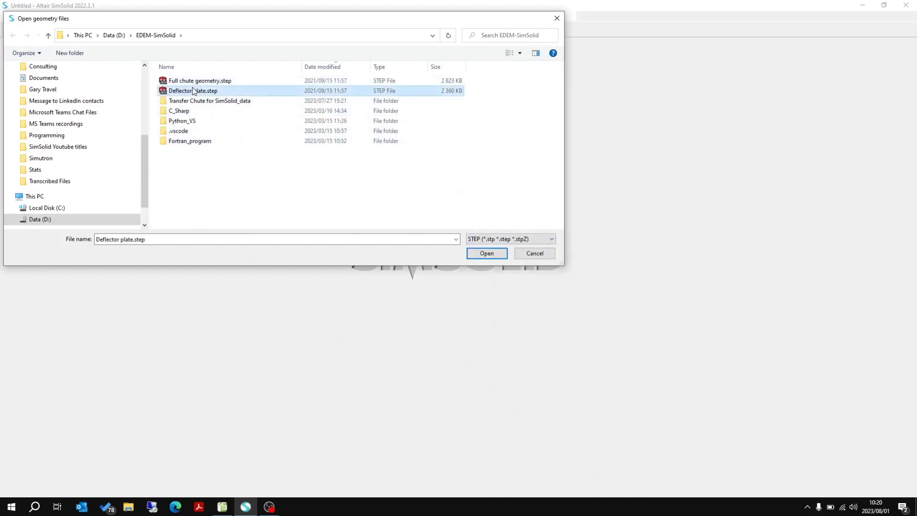
pyautogui.click(487, 253)
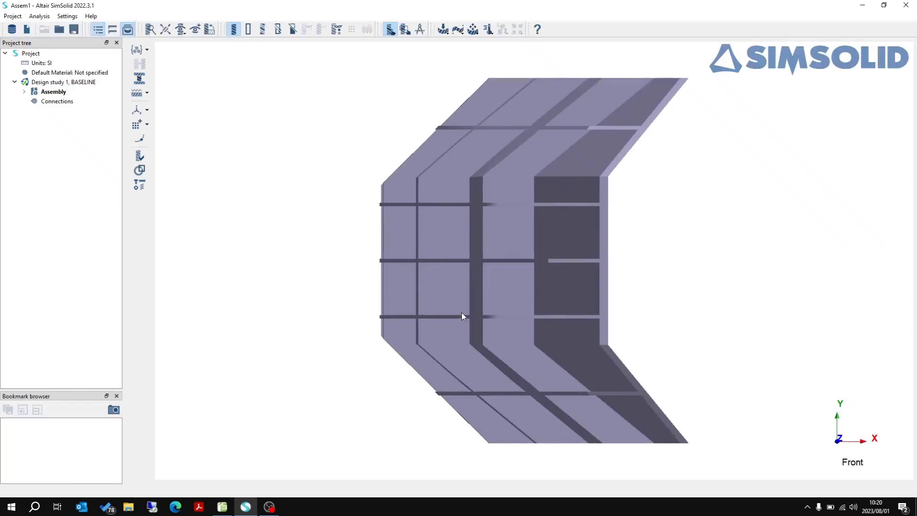
# Apply the generic Steel material from the material database to all parts of the deflector plate assembly
pyautogui.moveTo(462, 312); pyautogui.dragTo(425, 196)
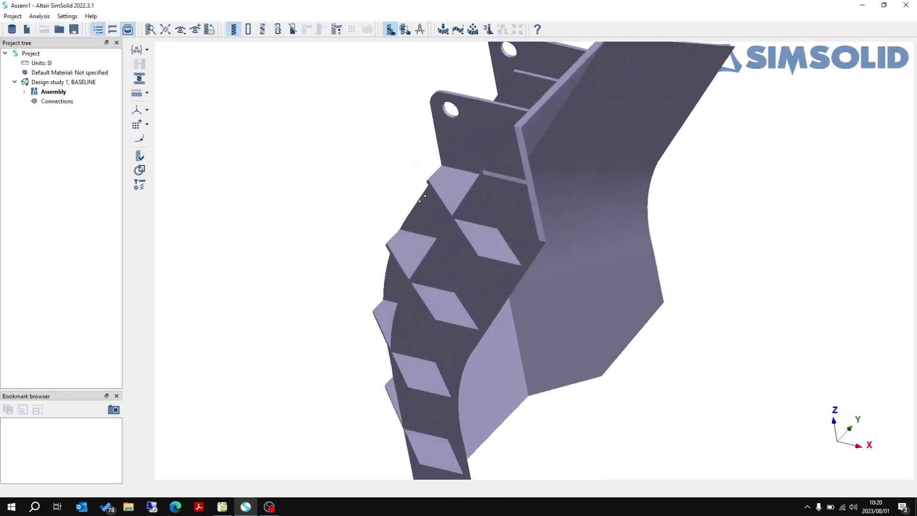
pyautogui.moveTo(440, 273); pyautogui.dragTo(473, 141)
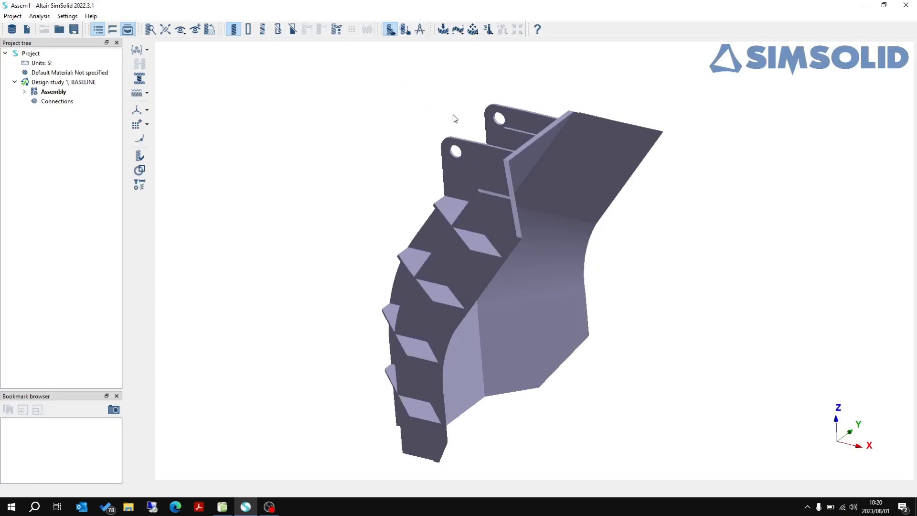
pyautogui.click(137, 50)
pyautogui.click(187, 50)
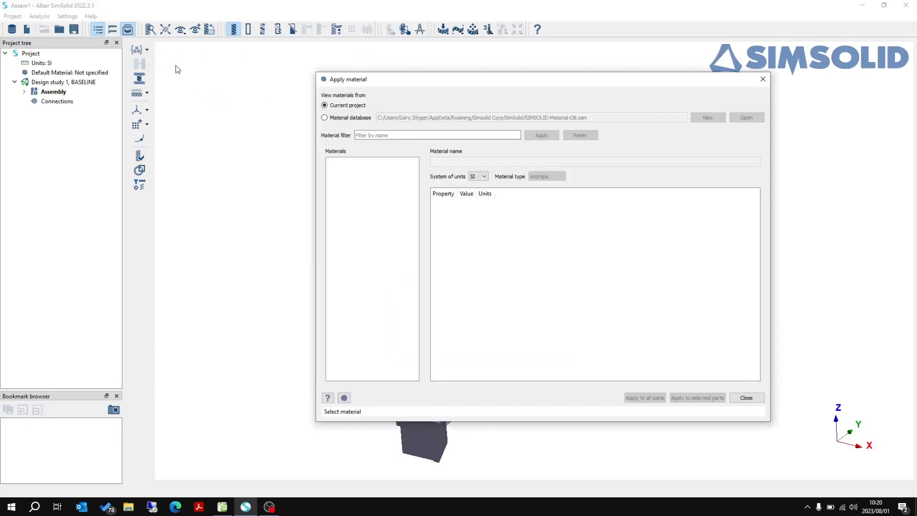
pyautogui.click(356, 119)
pyautogui.click(365, 173)
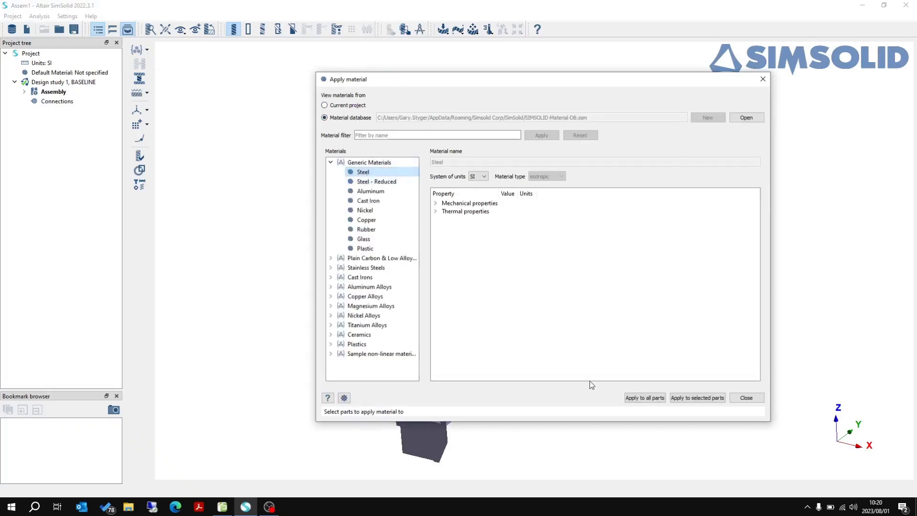
pyautogui.click(659, 400)
pyautogui.click(745, 399)
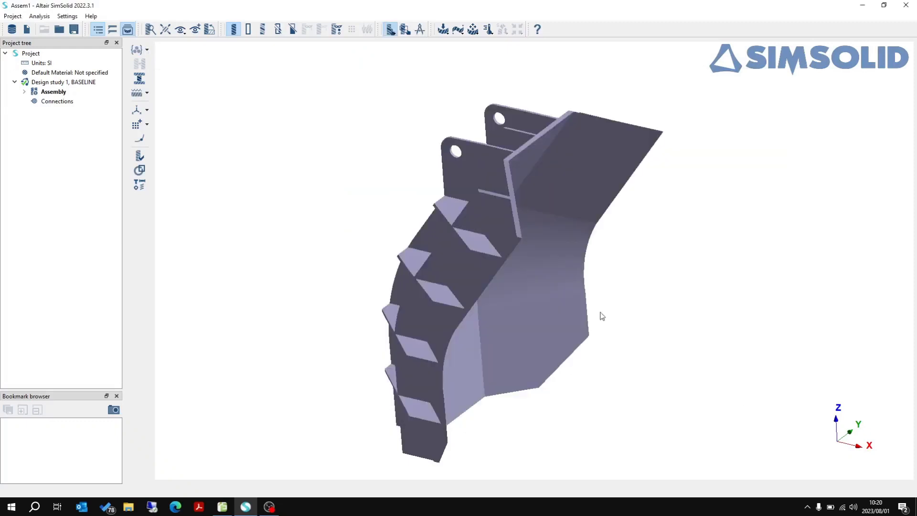
# Create a structural linear analysis and constrain the hole faces of the two mounting lugs as immovable
pyautogui.click(444, 30)
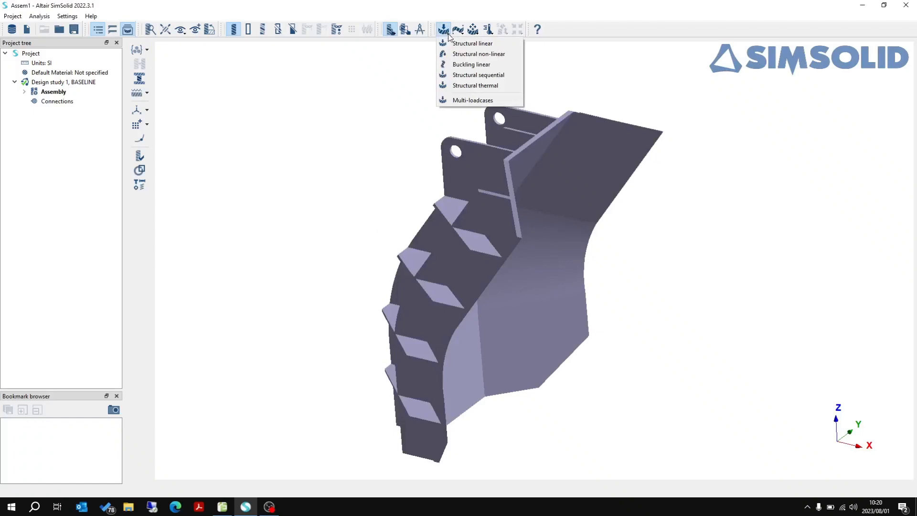
pyautogui.click(462, 44)
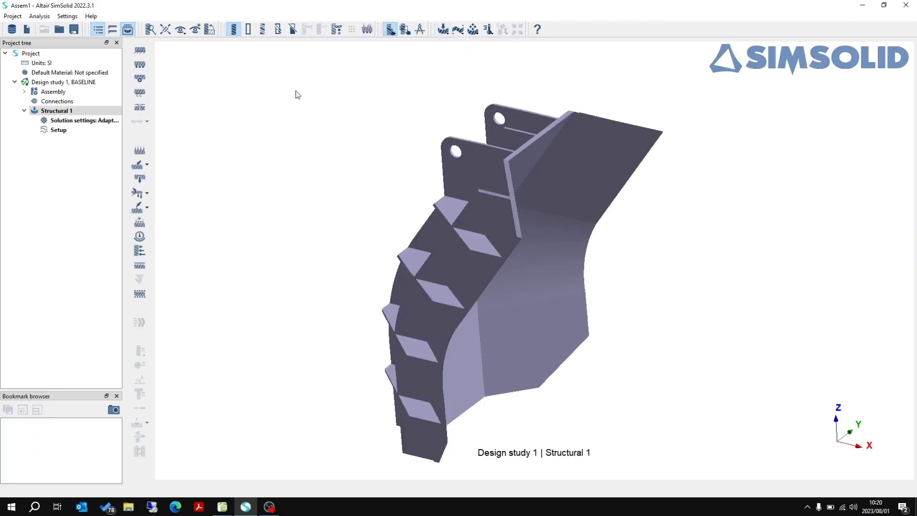
pyautogui.click(144, 53)
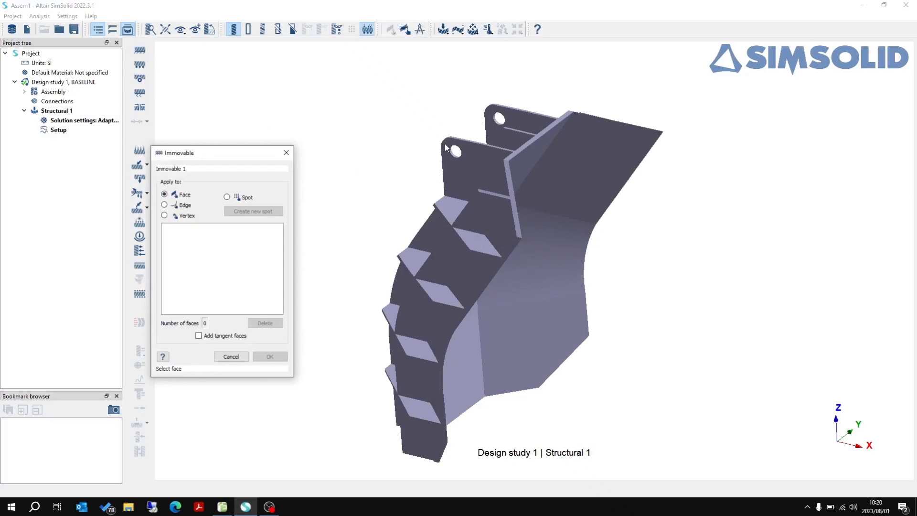
pyautogui.scroll(2, 449, 148)
pyautogui.click(456, 156)
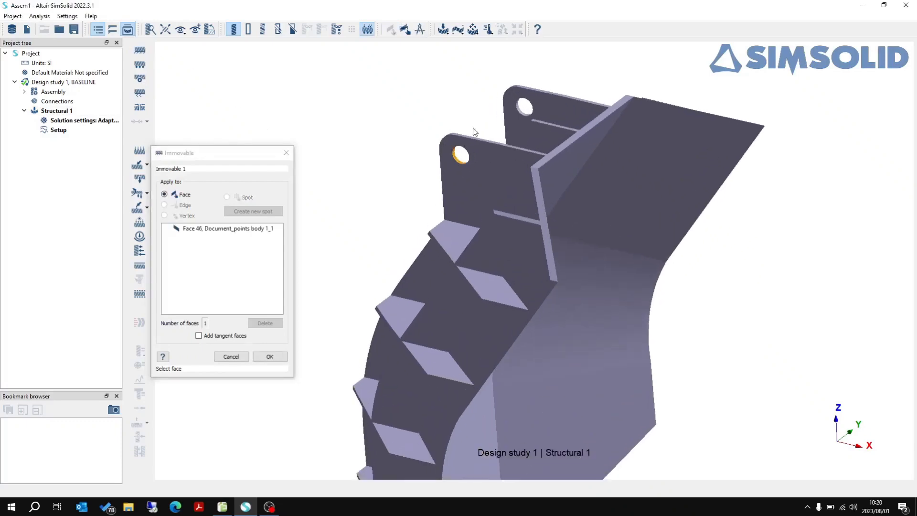
pyautogui.click(517, 107)
pyautogui.click(270, 356)
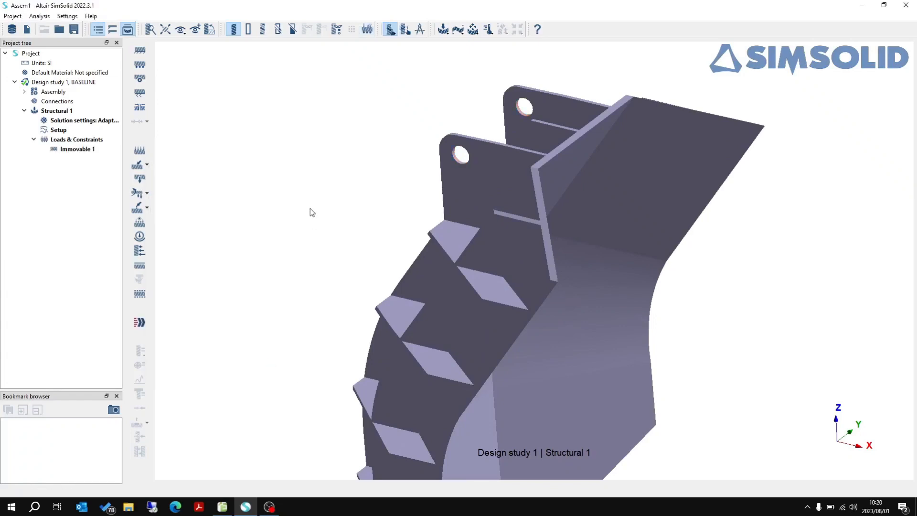
# Create an imported forces load from EDEM_CF_SimSolid_1.csv in the EDEM-SimSolid folder, with coordinates in mm and forces in N
pyautogui.scroll(-3, 310, 210)
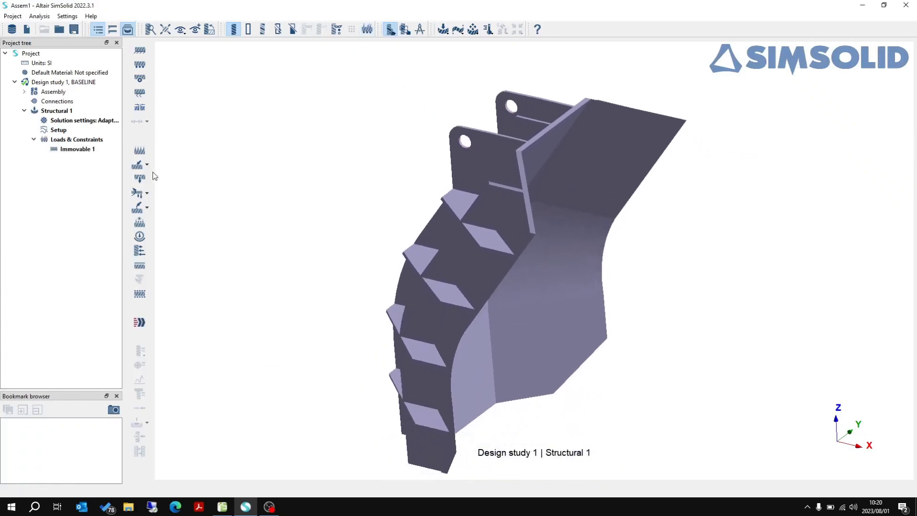
pyautogui.click(147, 164)
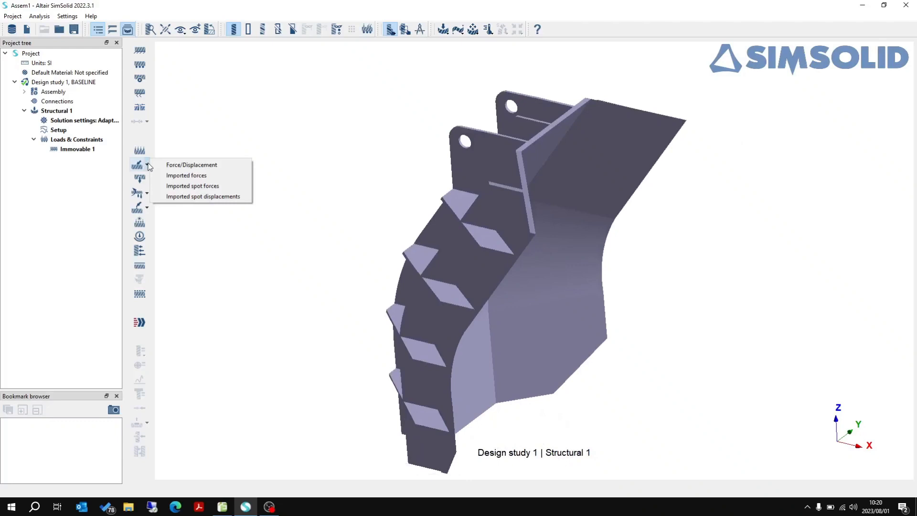
pyautogui.click(198, 177)
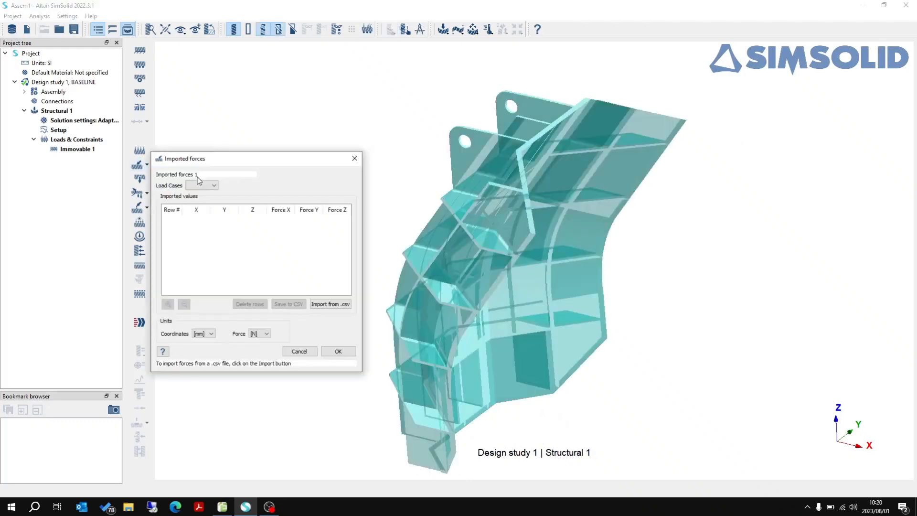
pyautogui.click(326, 306)
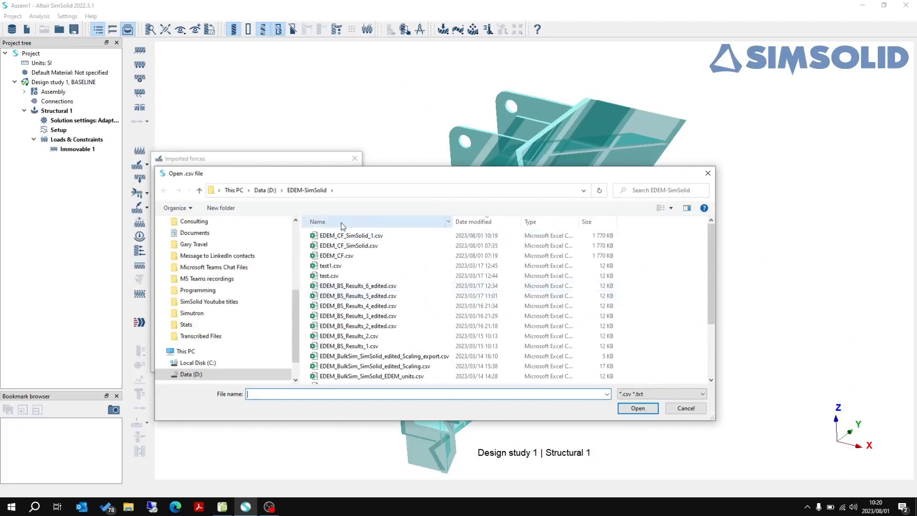
pyautogui.click(337, 236)
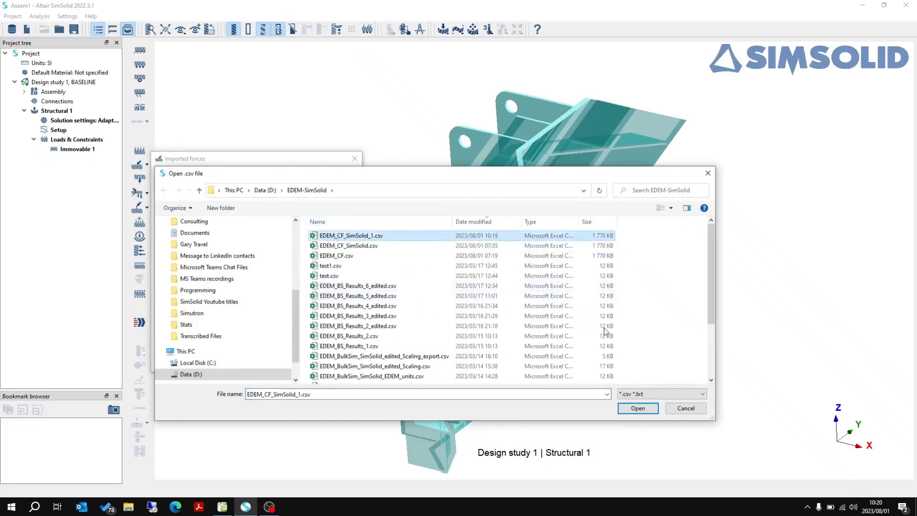
pyautogui.click(638, 408)
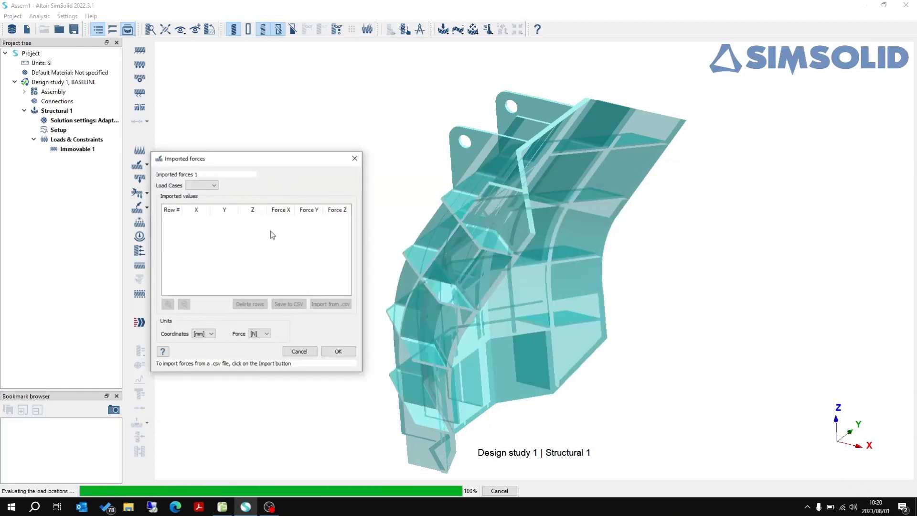
pyautogui.click(491, 303)
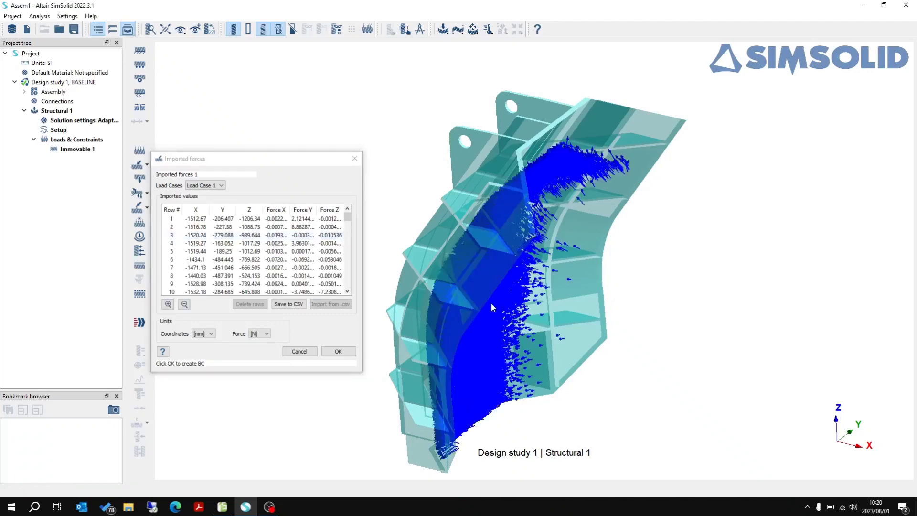
pyautogui.moveTo(429, 283); pyautogui.dragTo(424, 281)
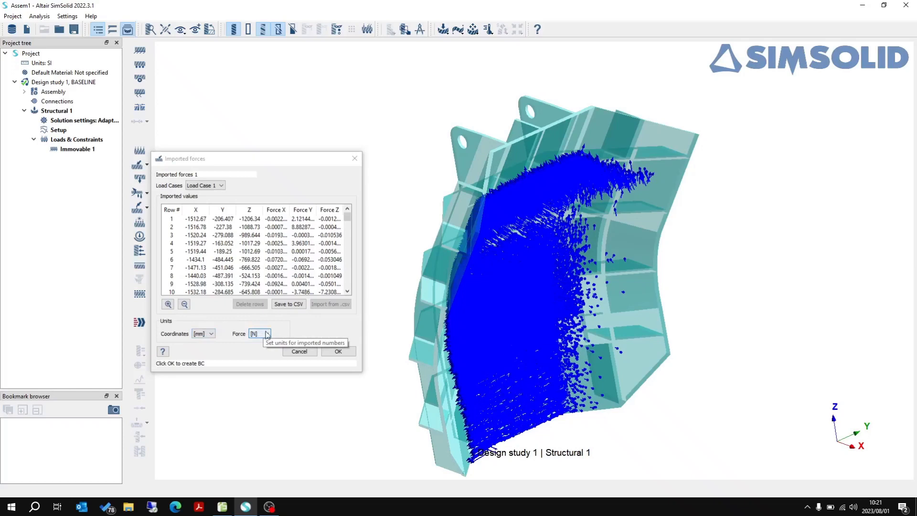
pyautogui.click(341, 351)
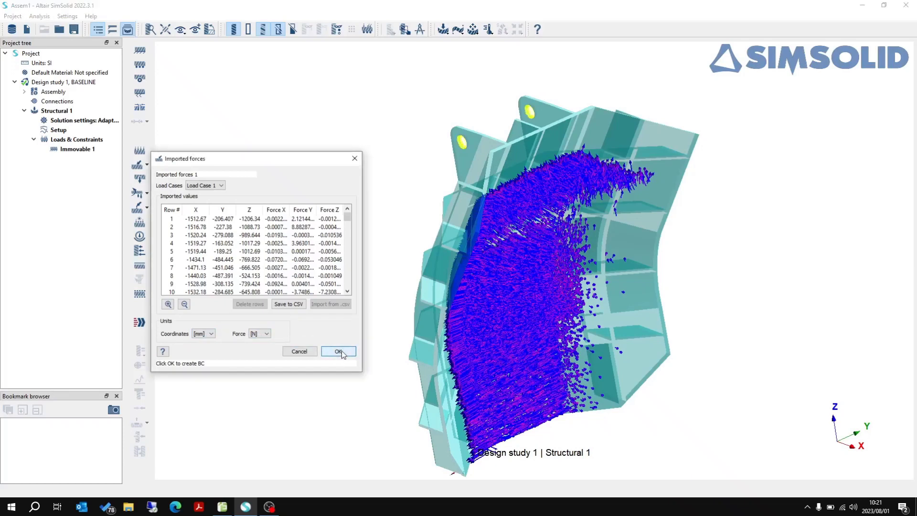
# Show the loads and constraints on the deflector plate model and solve the structural analysis
pyautogui.click(366, 30)
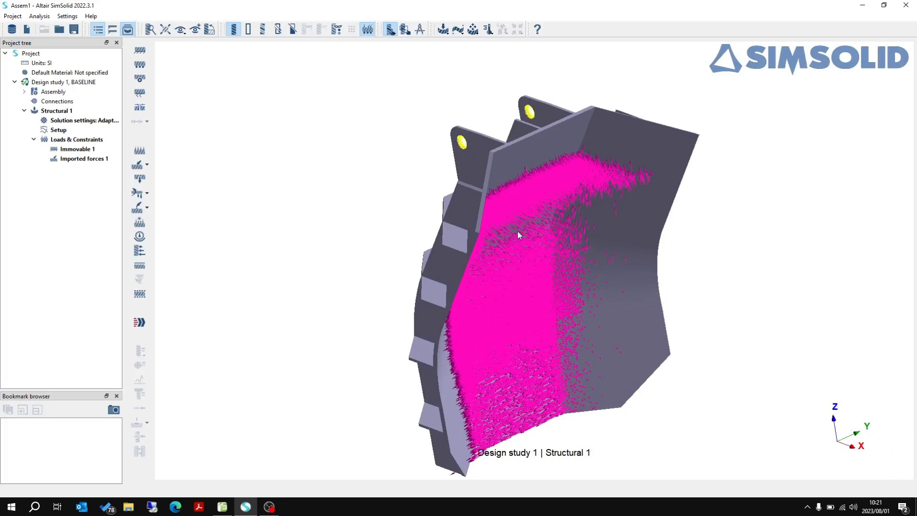
pyautogui.moveTo(387, 206); pyautogui.dragTo(369, 176, button='right')
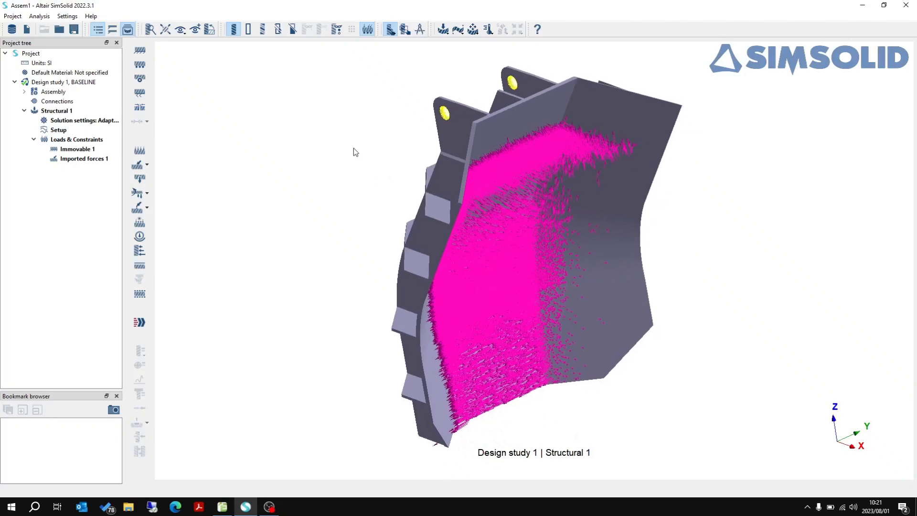
pyautogui.click(140, 324)
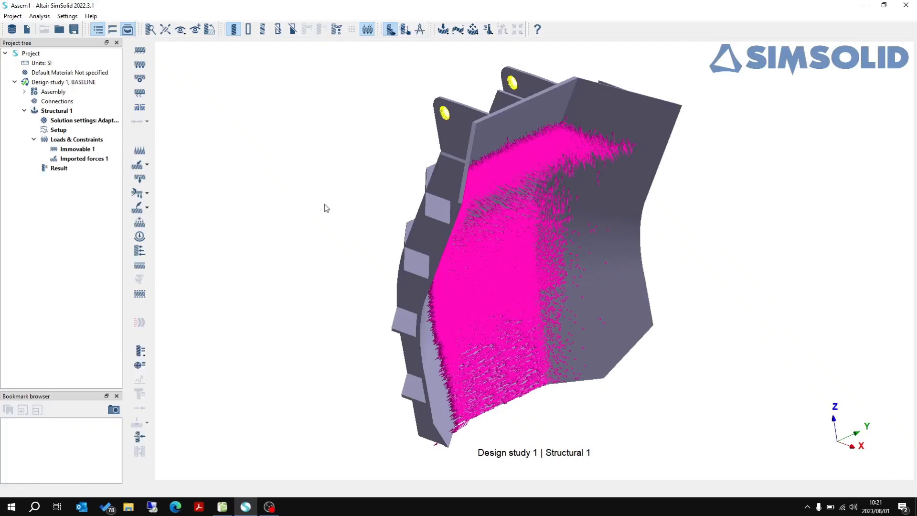
# Plot the Displacement Magnitude result on the deflector plate
pyautogui.moveTo(372, 186); pyautogui.dragTo(332, 179, button='right')
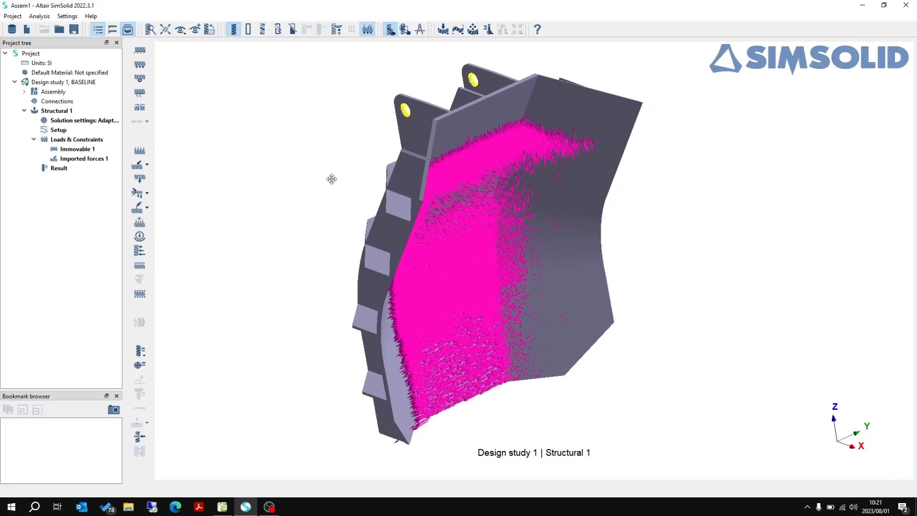
pyautogui.click(141, 351)
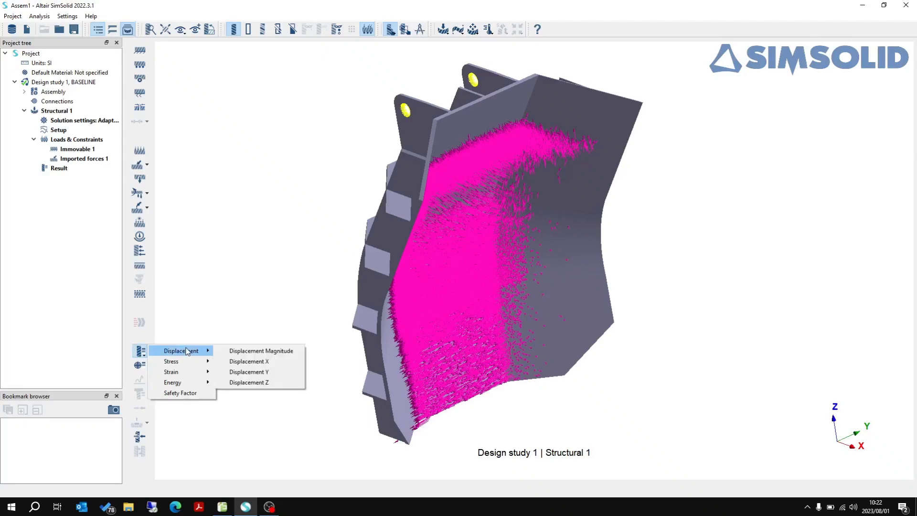
pyautogui.moveTo(188, 351)
pyautogui.click(235, 352)
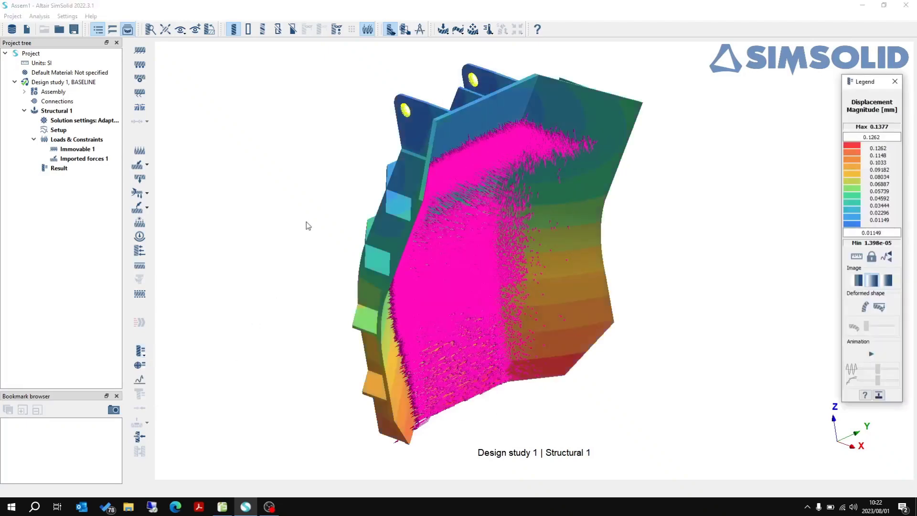
# Plot the Von Mises Stress result with minimum and maximum labels and inspect the deflector plate from different angles
pyautogui.click(141, 352)
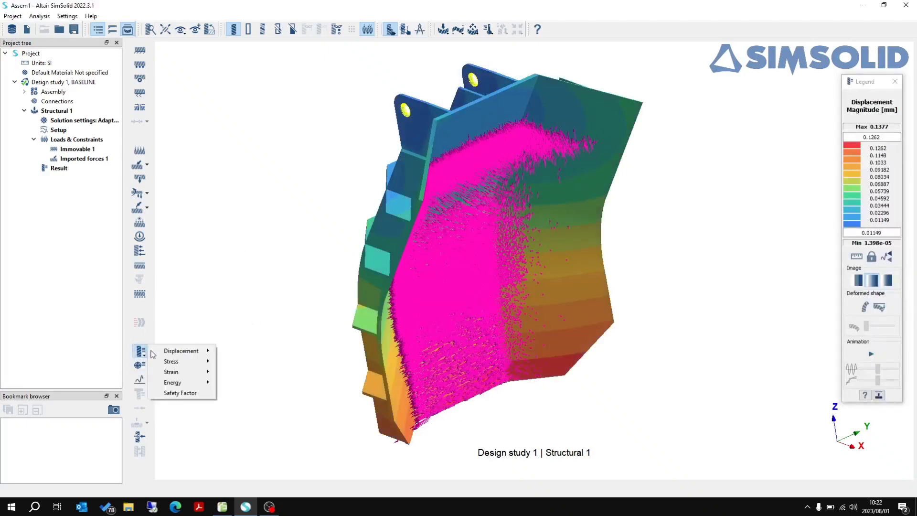
pyautogui.moveTo(183, 363)
pyautogui.click(254, 362)
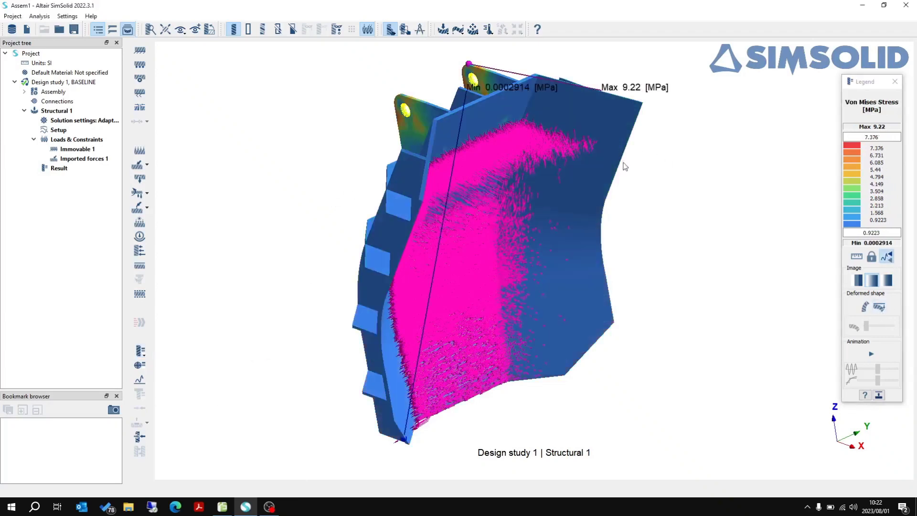
pyautogui.moveTo(590, 145); pyautogui.dragTo(657, 175, button='right')
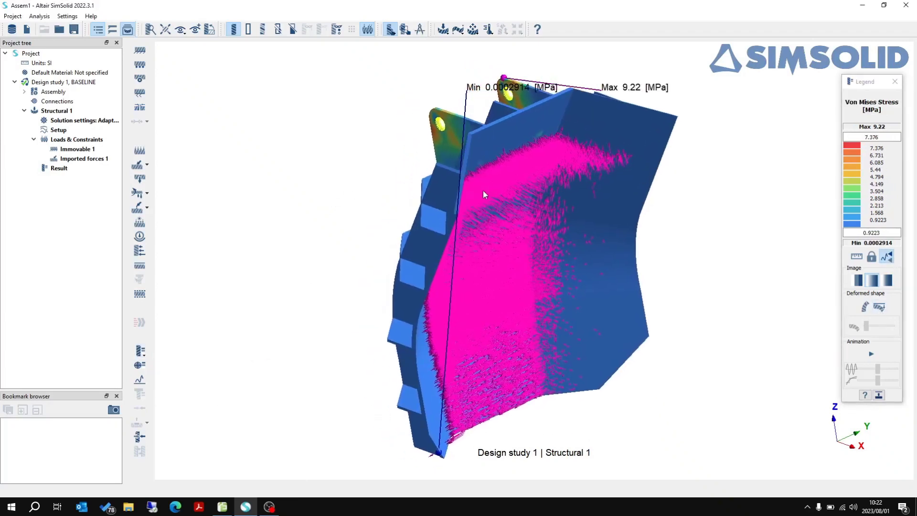
pyautogui.moveTo(484, 195); pyautogui.dragTo(507, 190)
pyautogui.moveTo(534, 241); pyautogui.dragTo(543, 215, button='right')
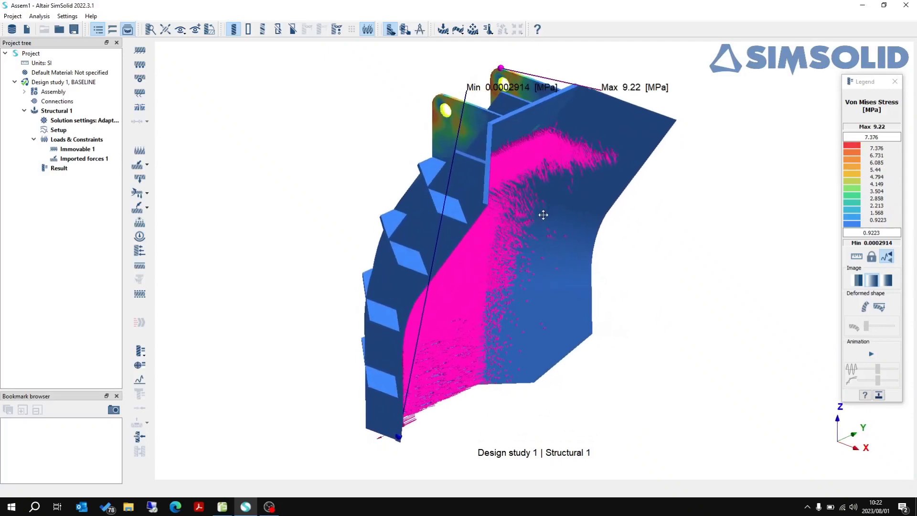
# View the deformed shape along the Y axis, play the deformation animation and stop it
pyautogui.click(867, 307)
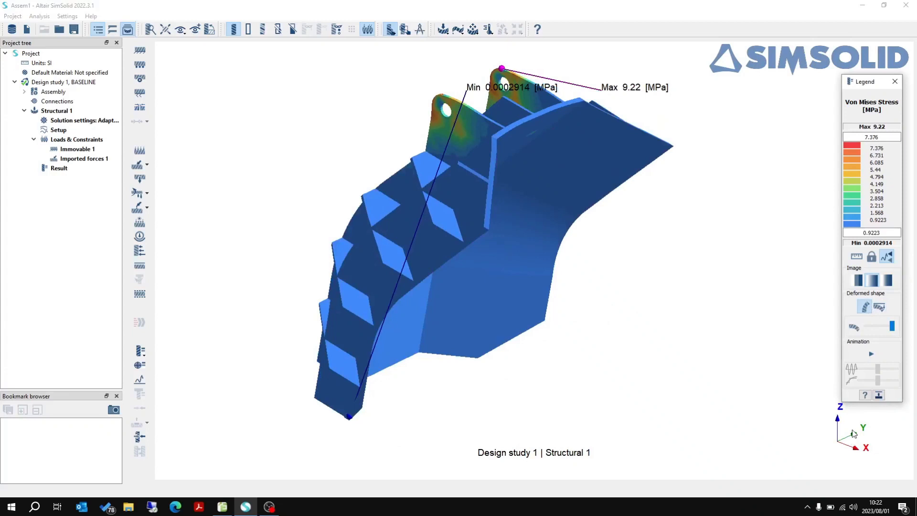
pyautogui.click(853, 433)
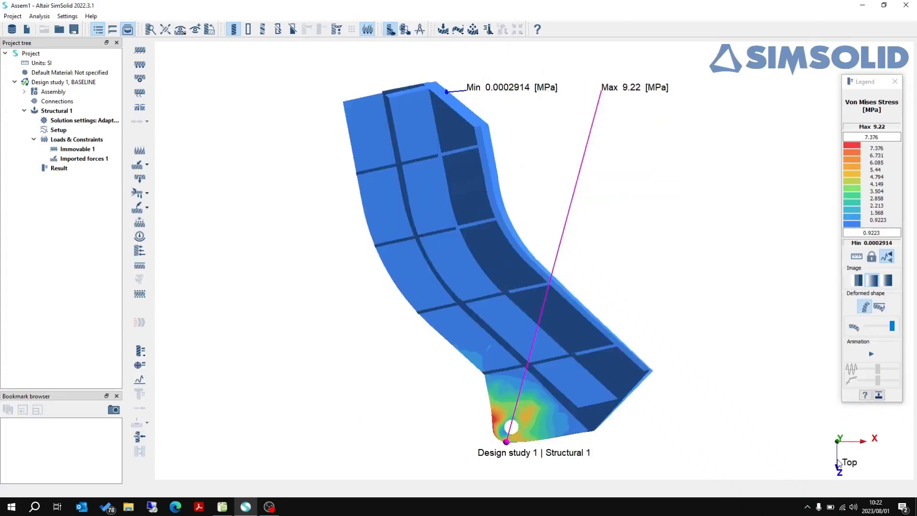
pyautogui.click(841, 445)
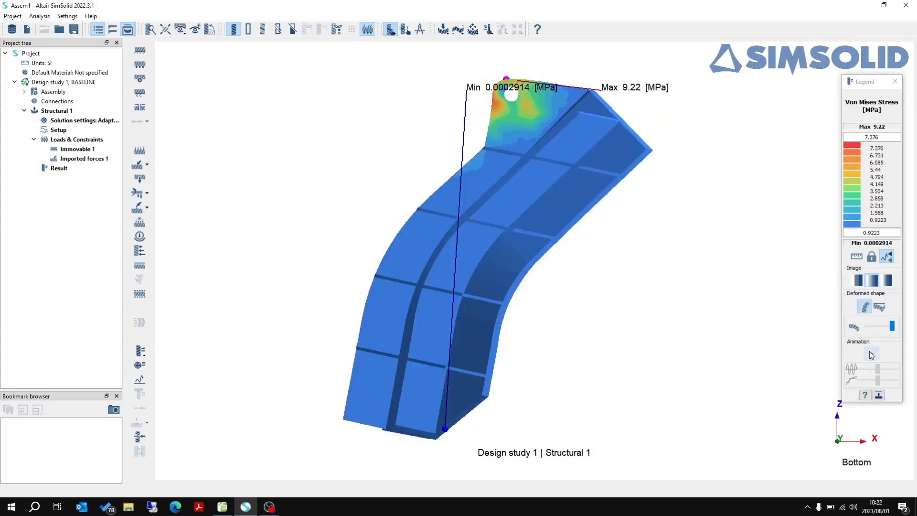
pyautogui.click(870, 354)
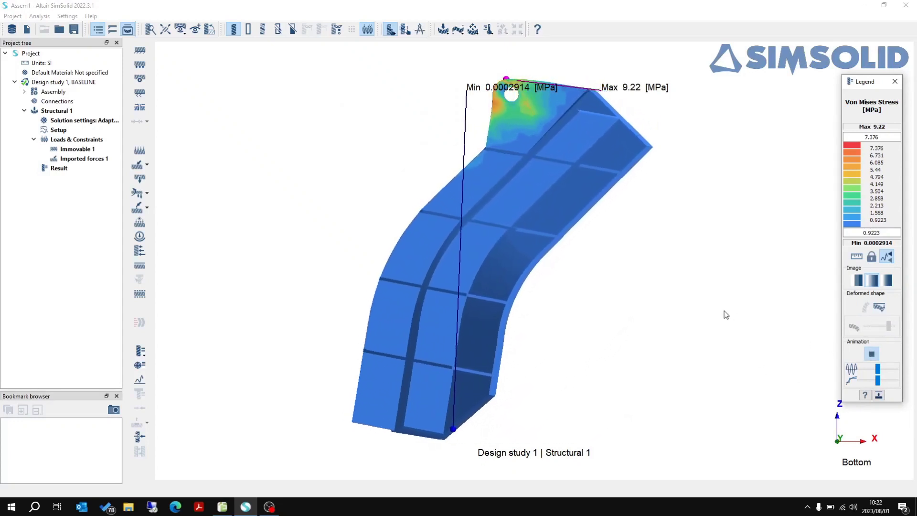
pyautogui.click(871, 355)
pyautogui.moveTo(657, 262); pyautogui.dragTo(590, 285)
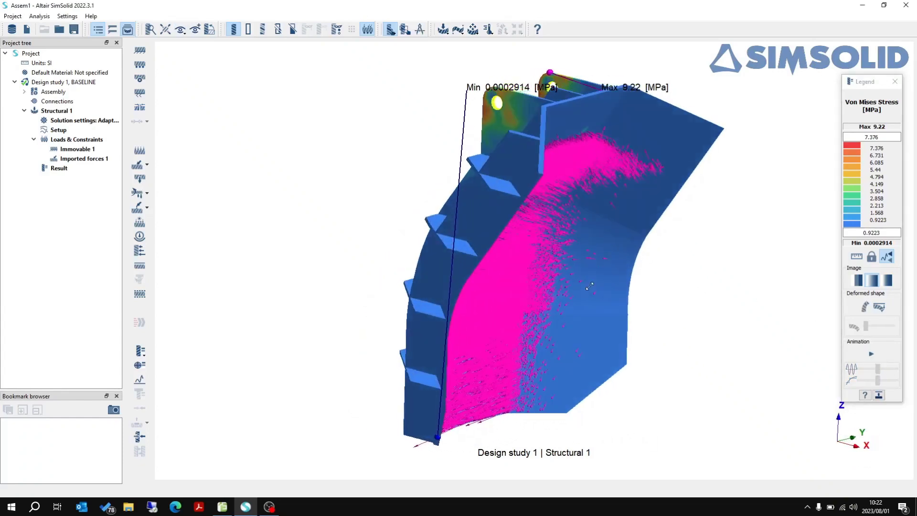